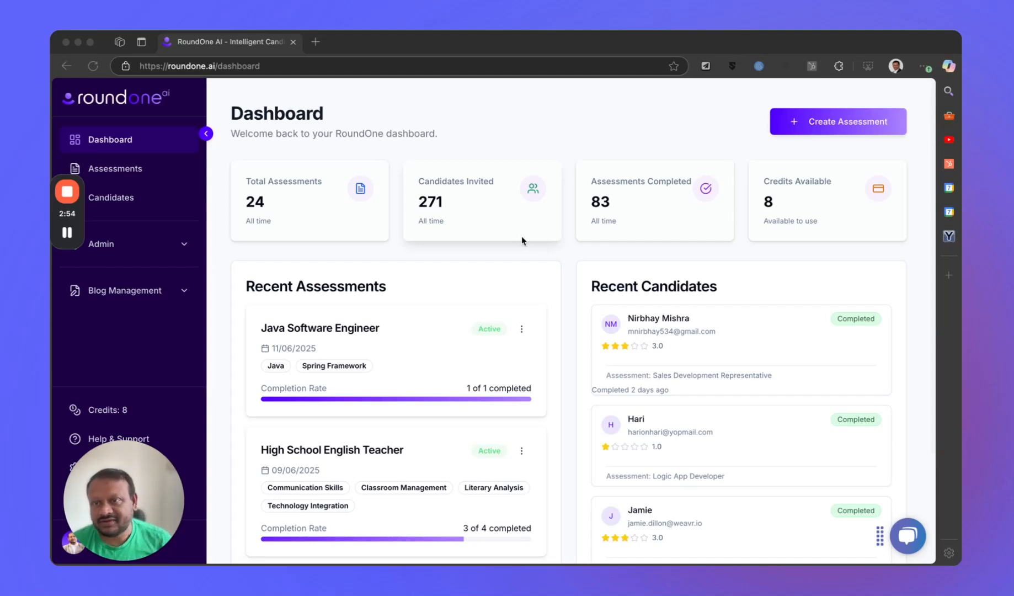
- Start a new assessment for the Data Scientist role at Mid Level and continue to the assessment type
{"action": "left_click", "coordinate": [475, 96]}
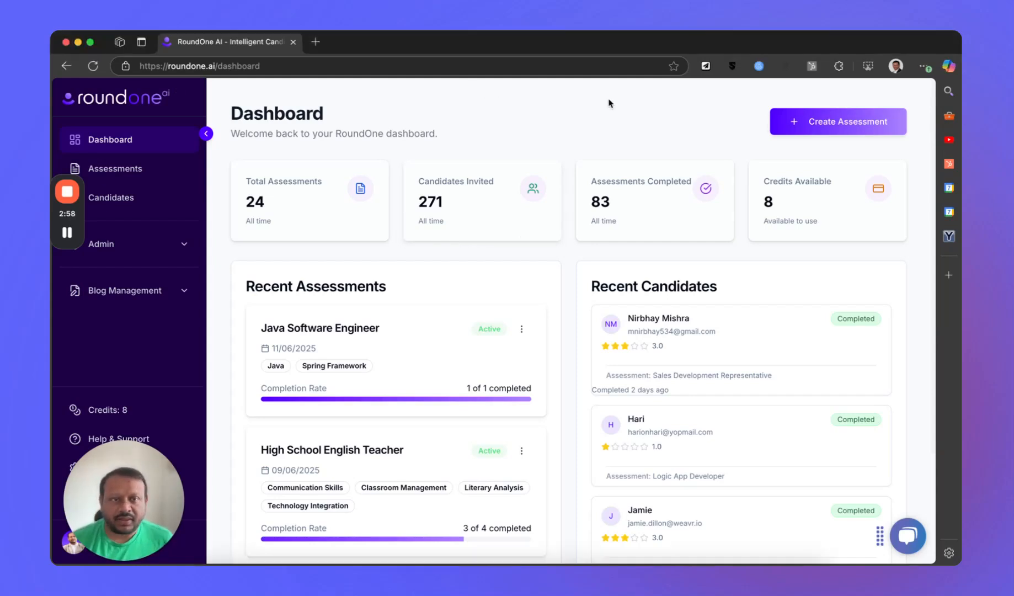
{"action": "left_click", "coordinate": [822, 131]}
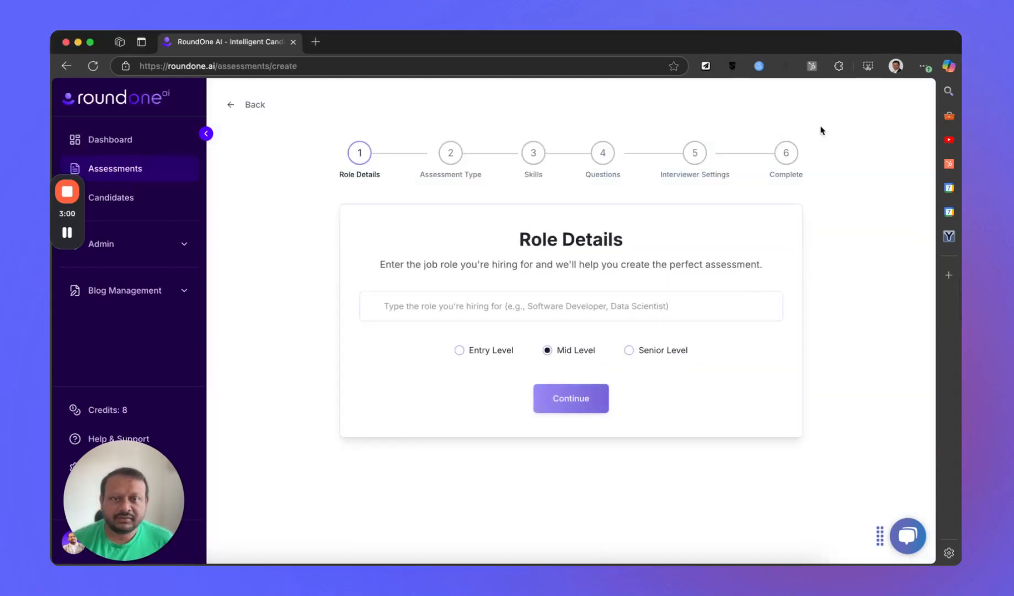
{"action": "left_click", "coordinate": [674, 306]}
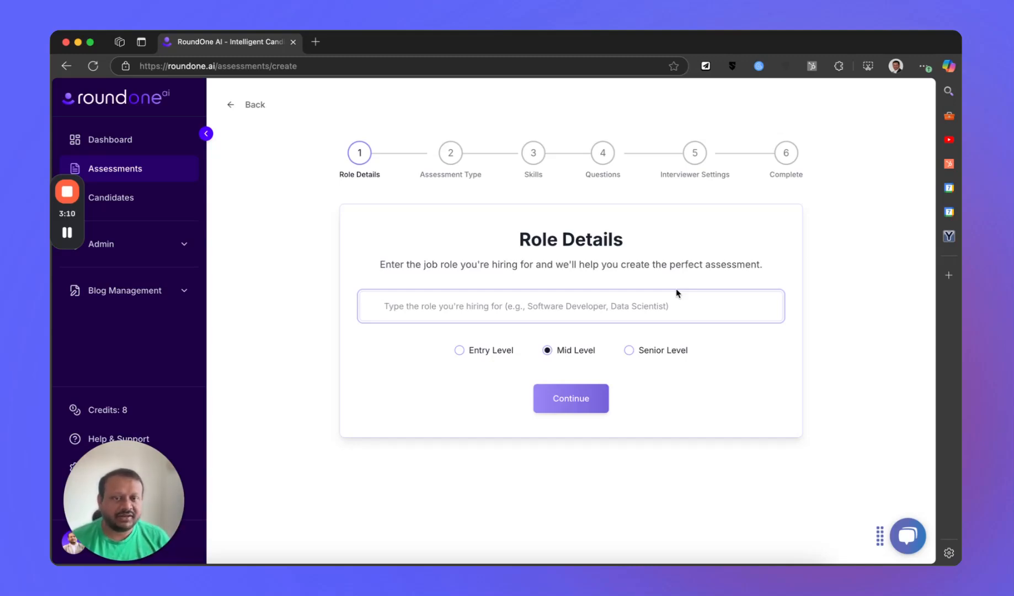
{"action": "type", "text": "Data Scienti"}
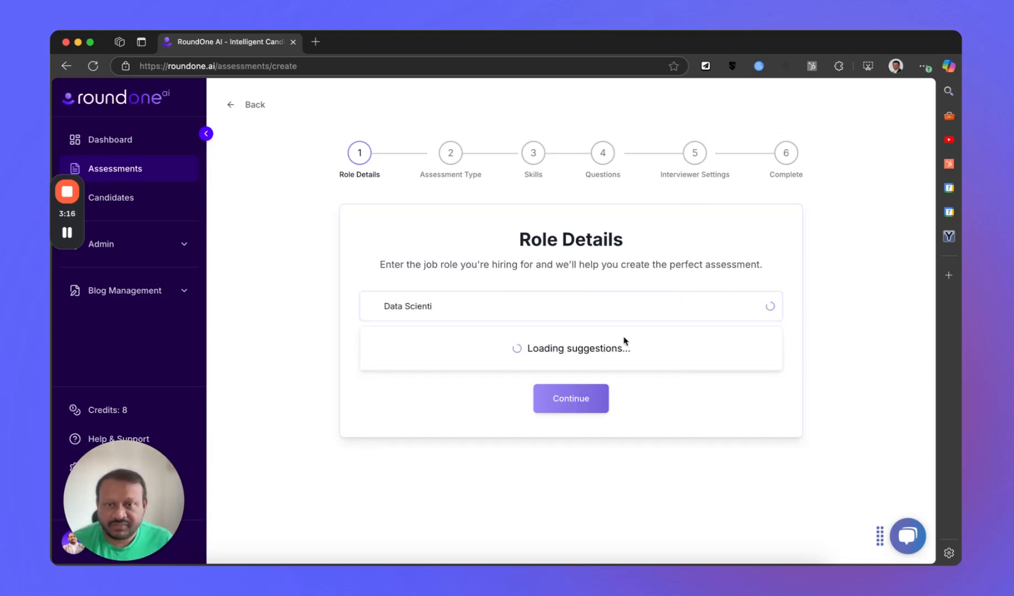
{"action": "left_click", "coordinate": [415, 346]}
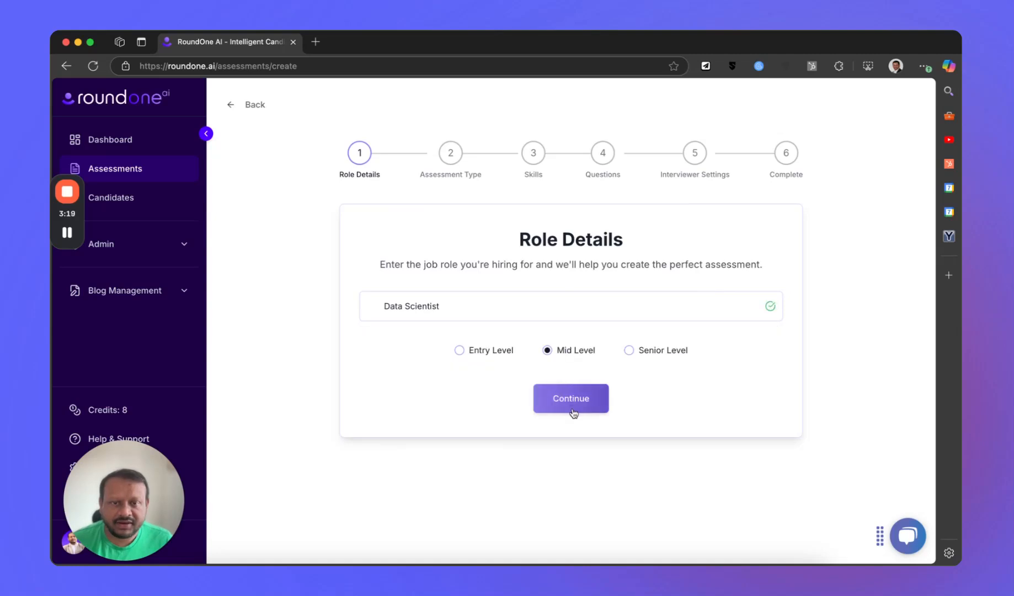
{"action": "left_click", "coordinate": [573, 400]}
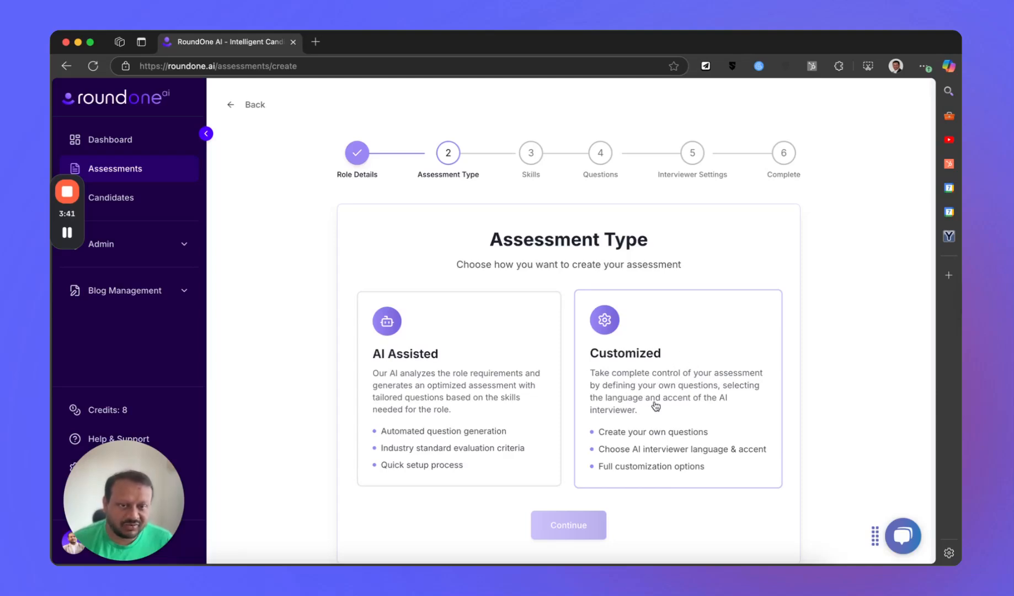
- Choose the Customized assessment type and select Python, Machine Learning and SQL as the skills to assess
{"action": "left_click", "coordinate": [679, 354]}
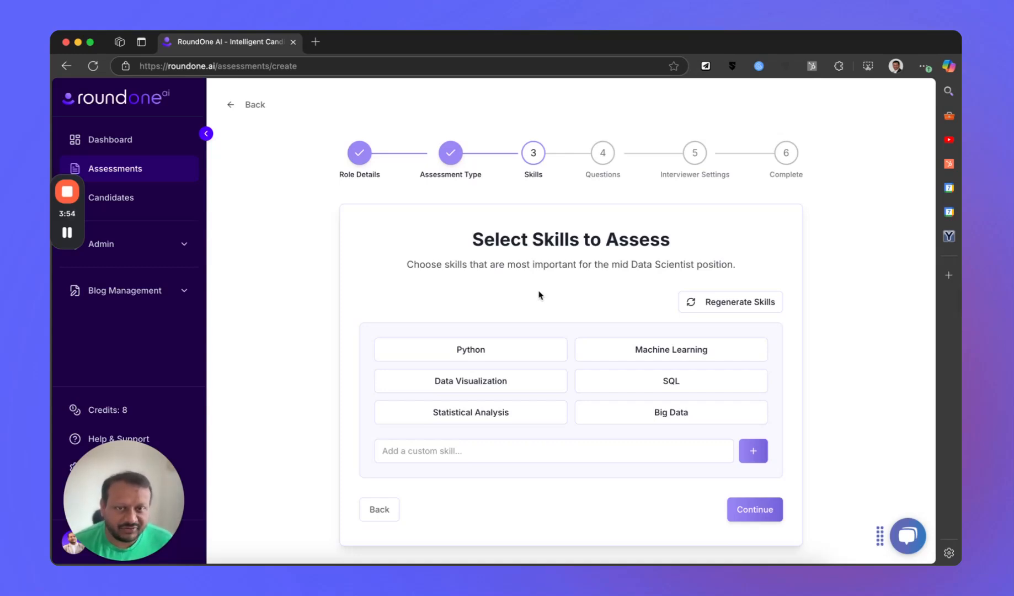
{"action": "left_click", "coordinate": [524, 357]}
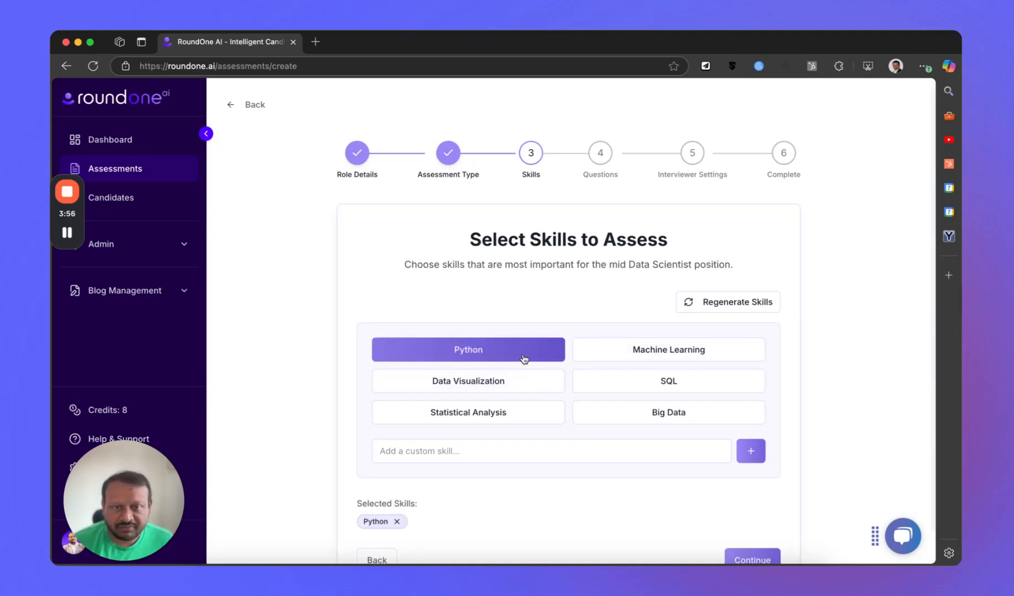
{"action": "left_click", "coordinate": [669, 353]}
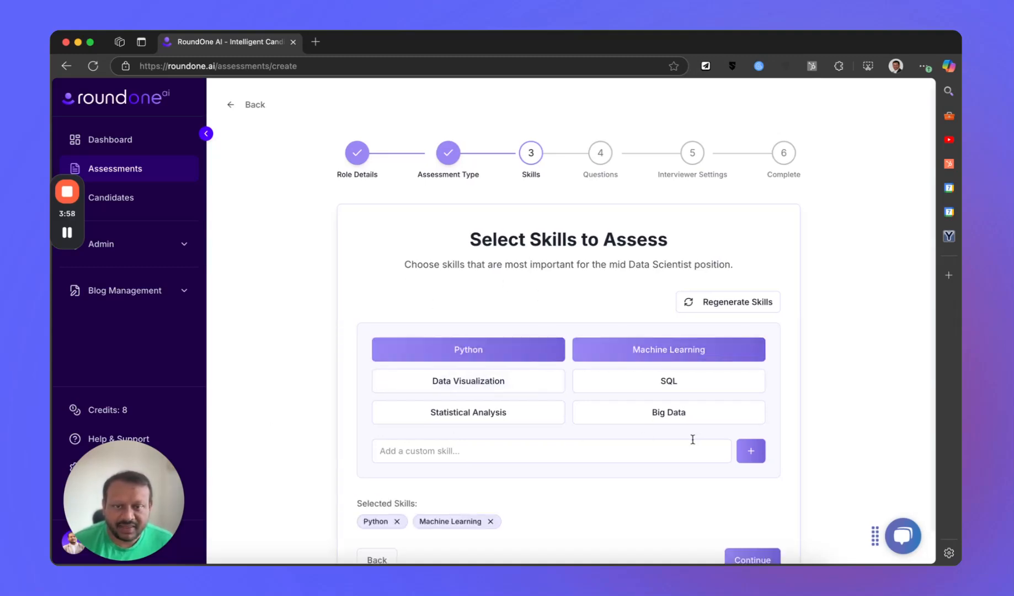
{"action": "left_click", "coordinate": [672, 382]}
{"action": "scroll", "coordinate": [853, 486], "scroll_direction": "down", "scroll_amount": 1}
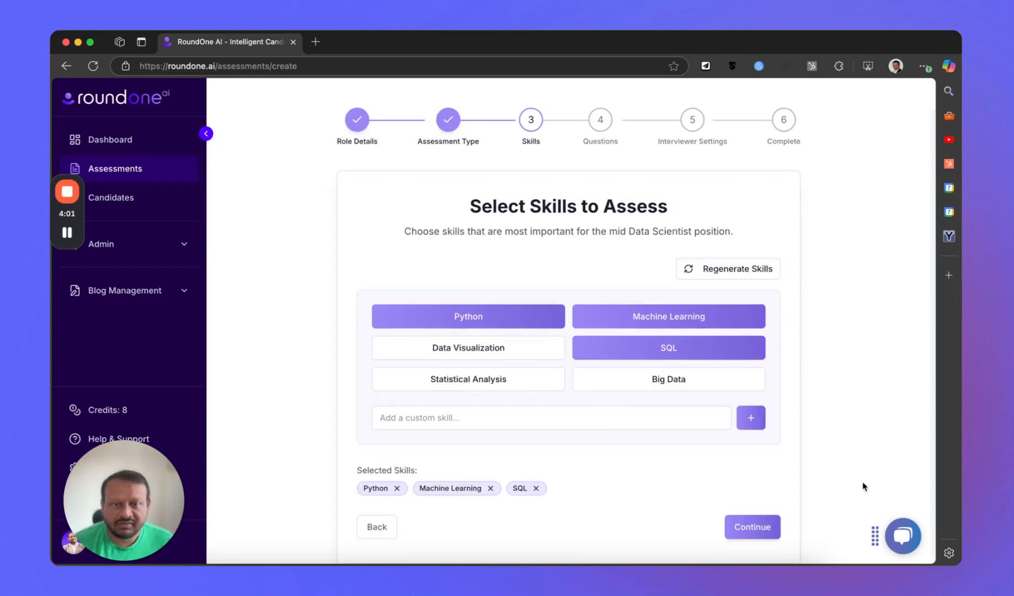
{"action": "left_click", "coordinate": [752, 526]}
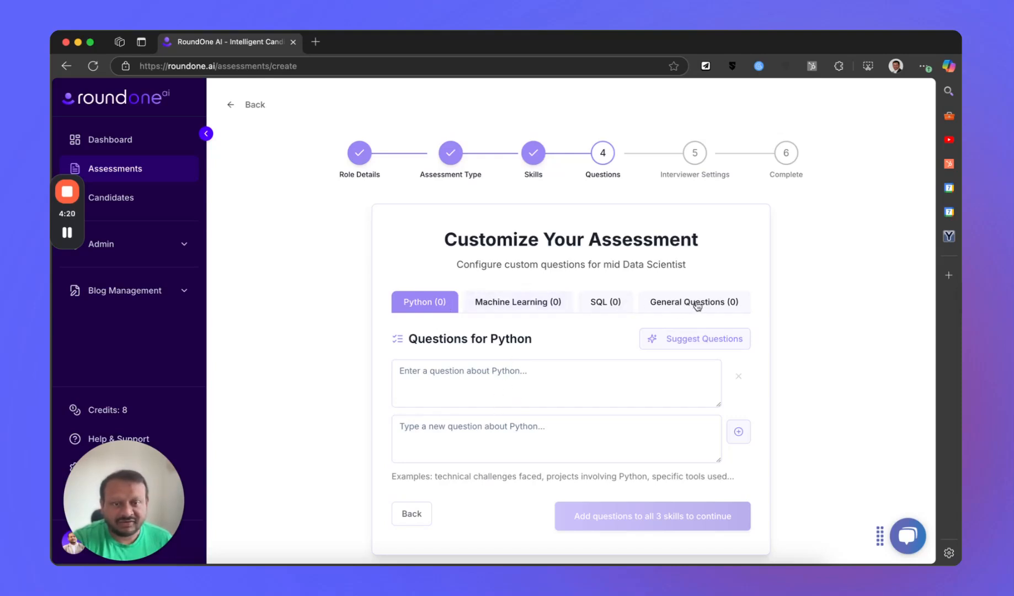
- Generate suggested Python questions and add the one about the difference between a list and a tuple
{"action": "left_click", "coordinate": [562, 380]}
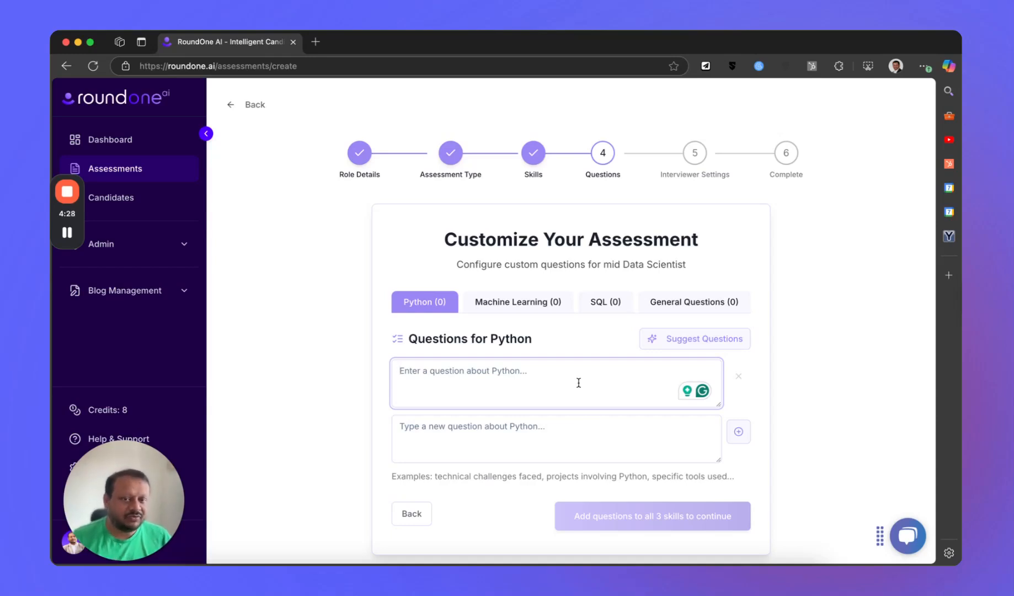
{"action": "left_click", "coordinate": [701, 338]}
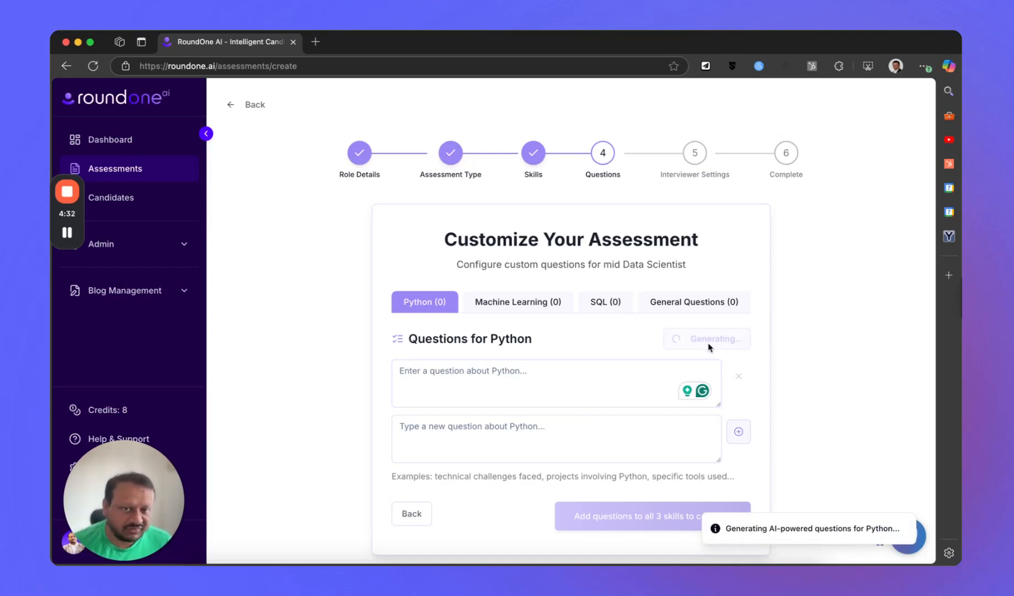
{"action": "scroll", "coordinate": [560, 345], "scroll_direction": "down", "scroll_amount": 3}
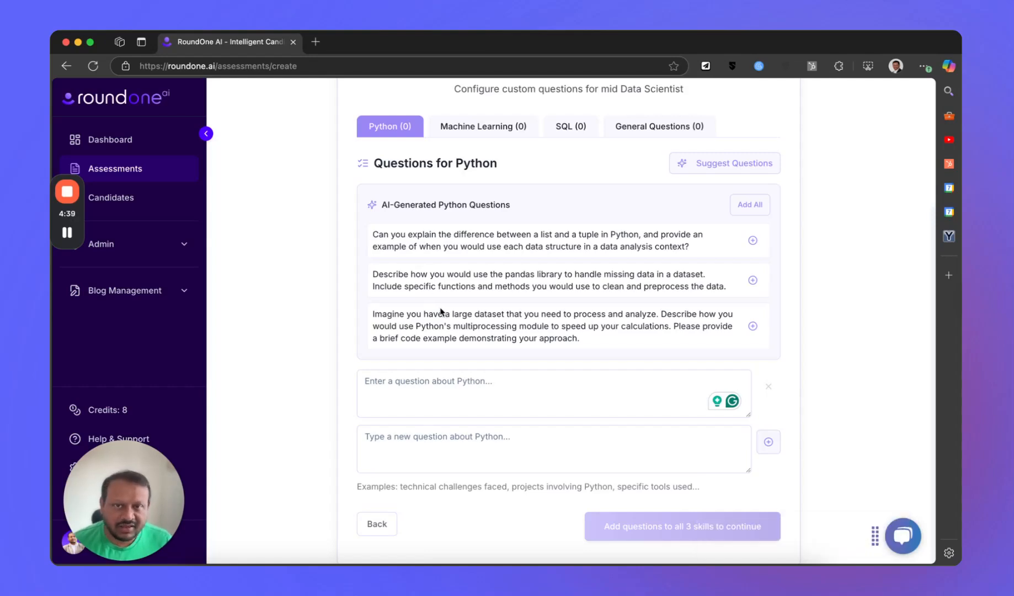
{"action": "left_click", "coordinate": [752, 240]}
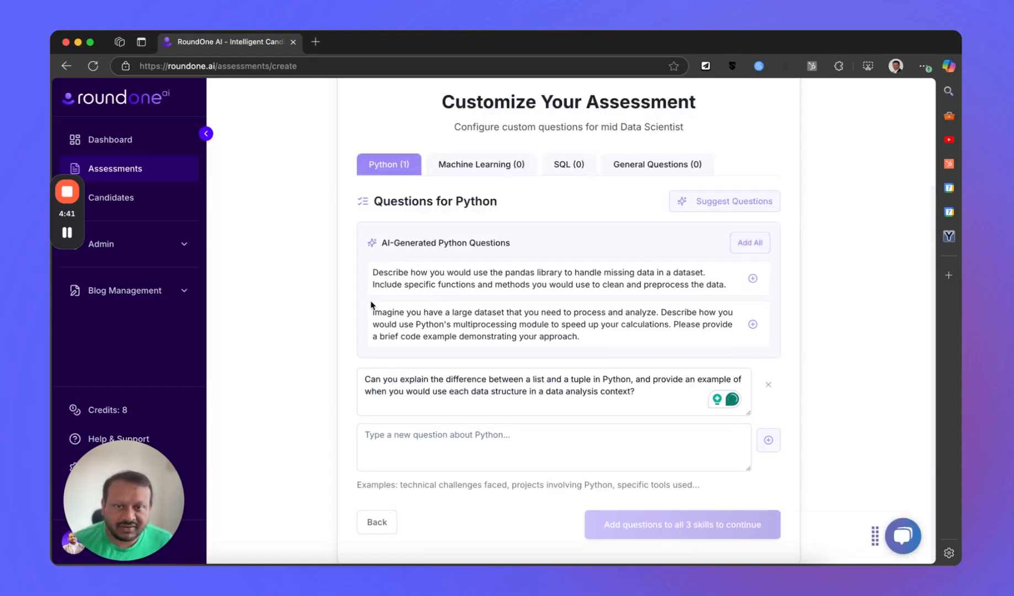
- Add the custom Python question "How many years of experience do you have using Python?"
{"action": "scroll", "coordinate": [505, 309], "scroll_direction": "up", "scroll_amount": 1}
{"action": "left_click", "coordinate": [397, 465]}
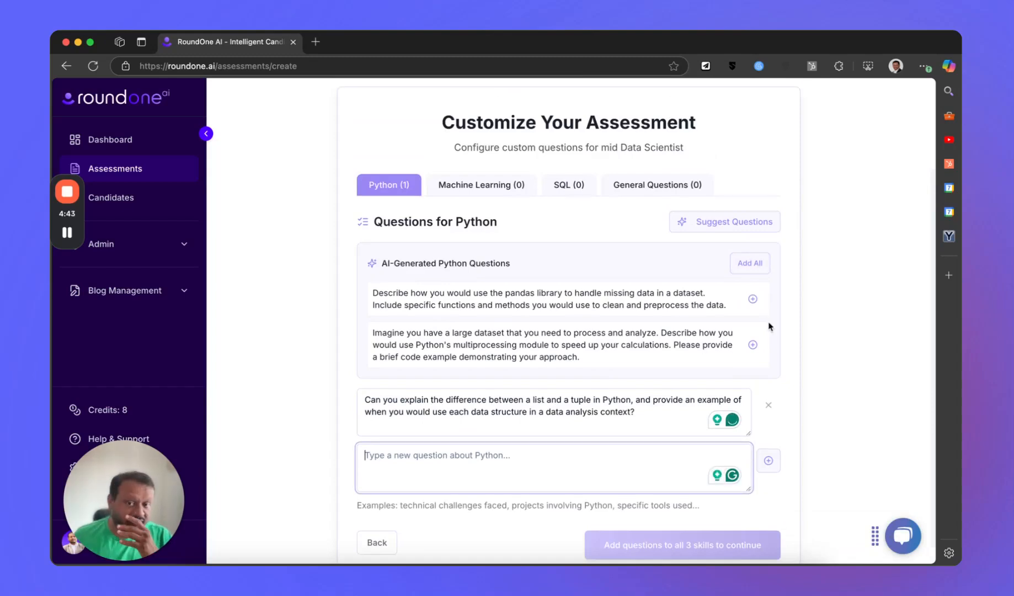
{"action": "type", "text": "How m"}
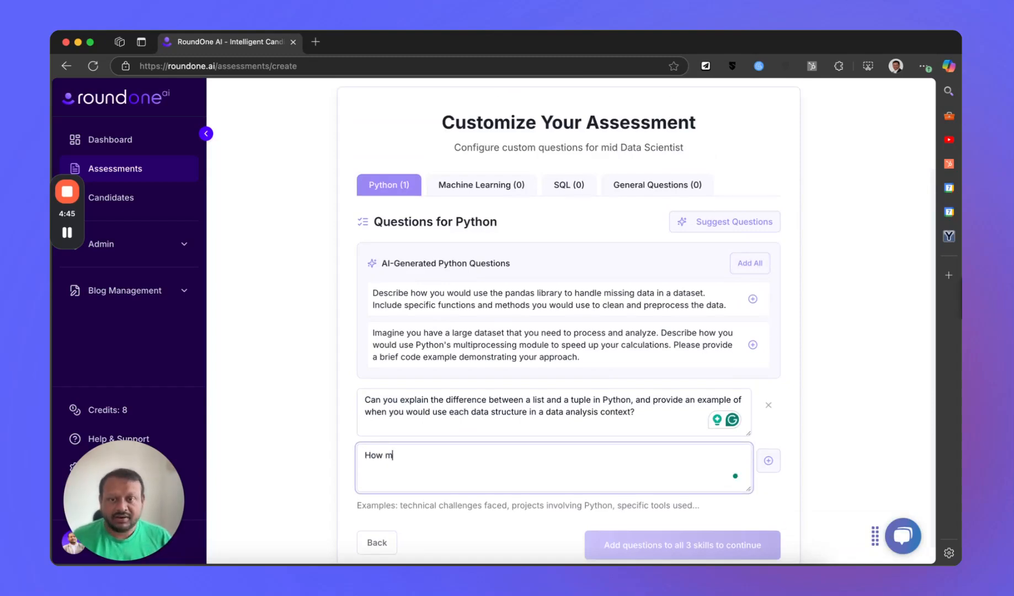
{"action": "type", "text": "any years of"}
{"action": "type", "text": "exper"}
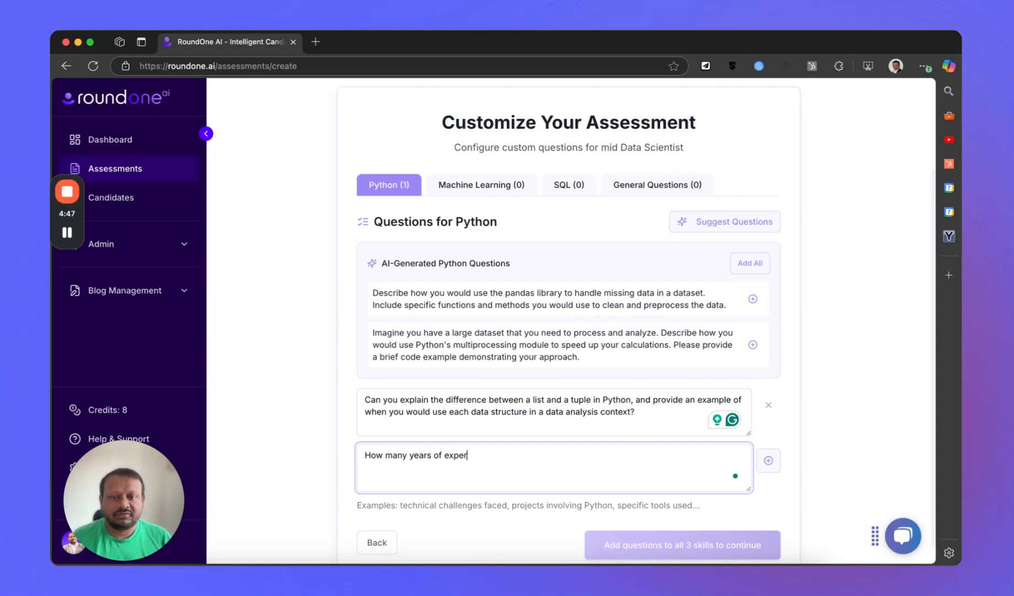
{"action": "type", "text": "ience do you hav"}
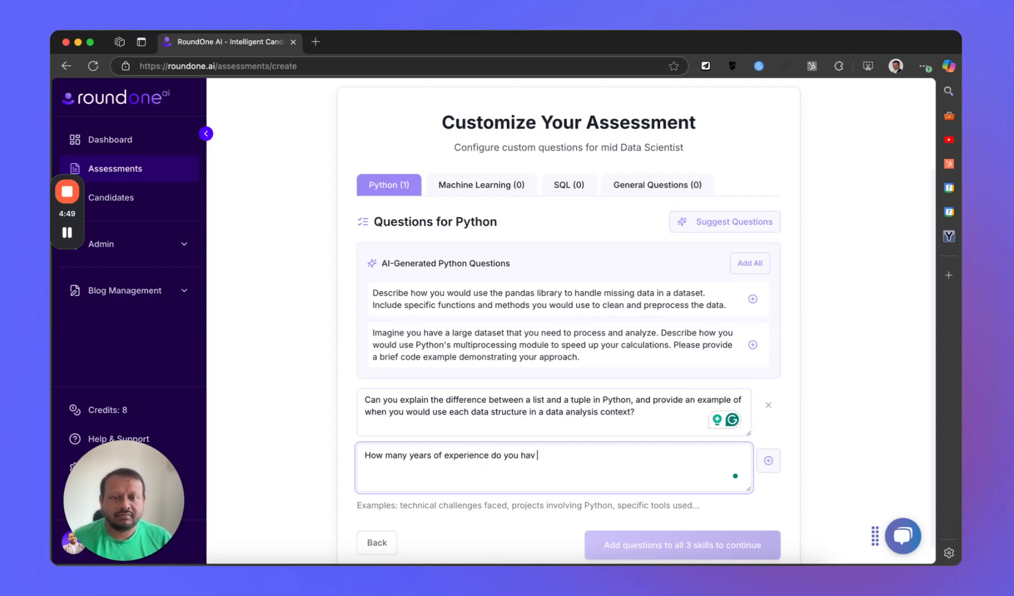
{"action": "type", "text": "e using Python?"}
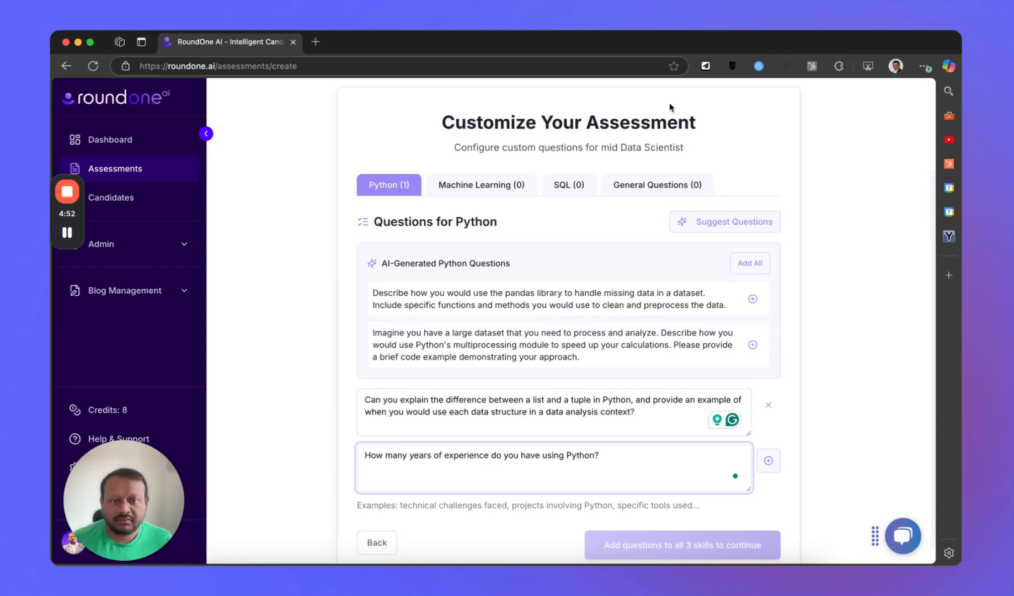
{"action": "scroll", "coordinate": [767, 444], "scroll_direction": "down", "scroll_amount": 1}
{"action": "left_click", "coordinate": [766, 441]}
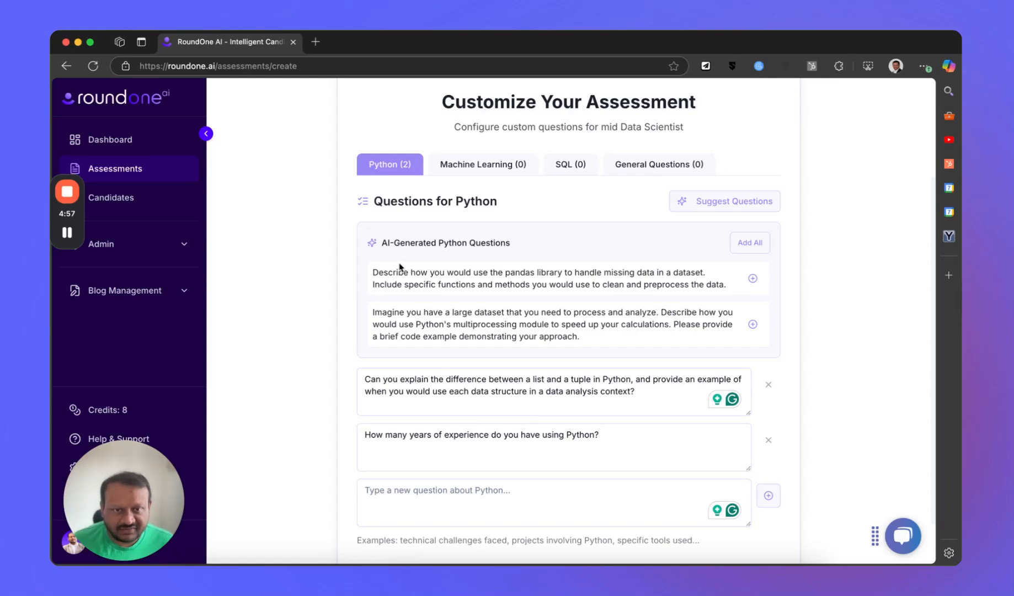
- Generate AI-suggested questions for the Machine Learning skill
{"action": "left_click", "coordinate": [495, 176]}
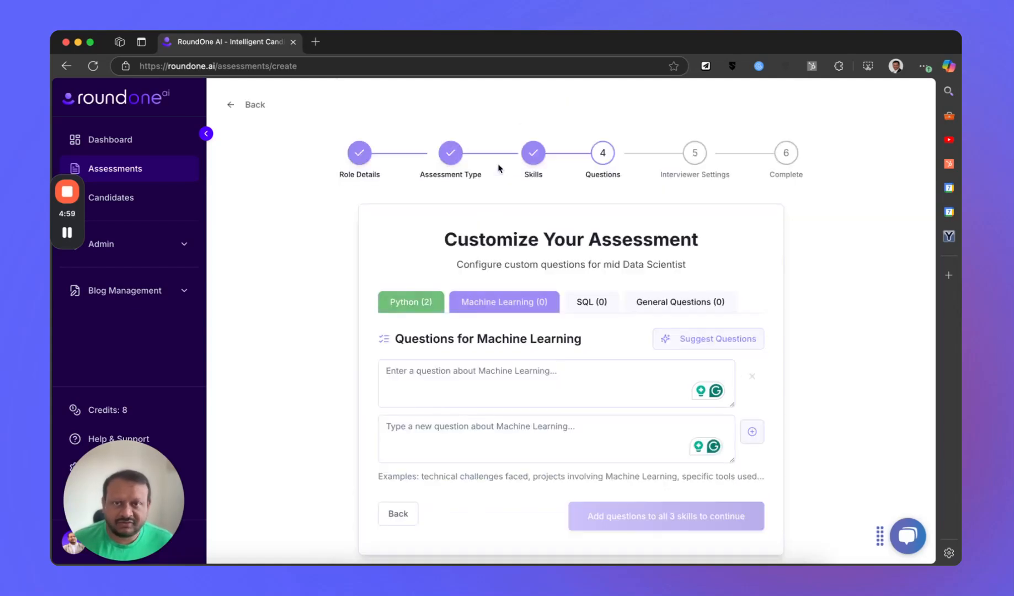
{"action": "left_click", "coordinate": [737, 346]}
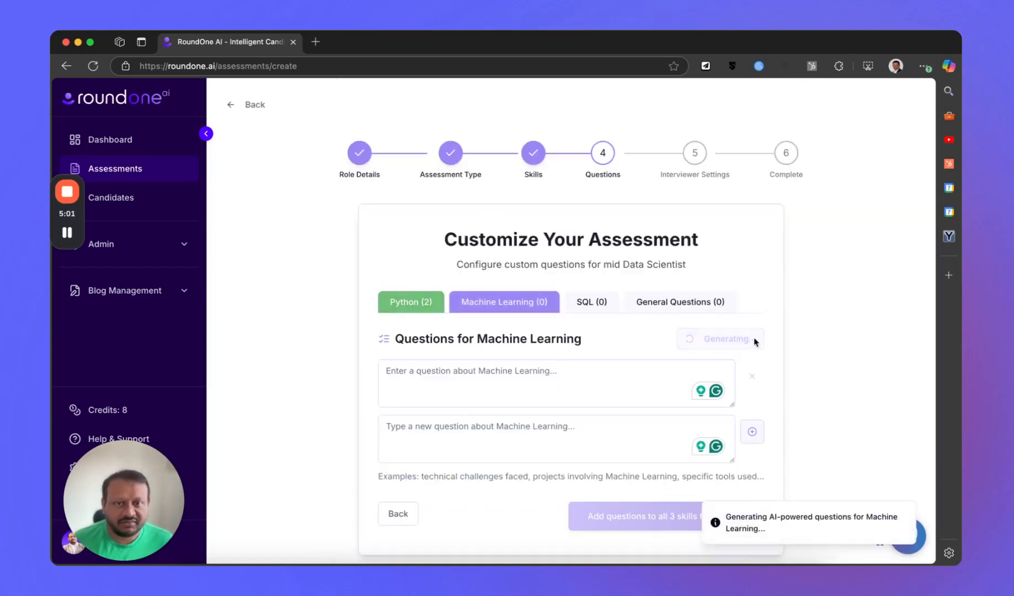
- Add the general question "What is your salary expectations" to the assessment
{"action": "left_click", "coordinate": [693, 303]}
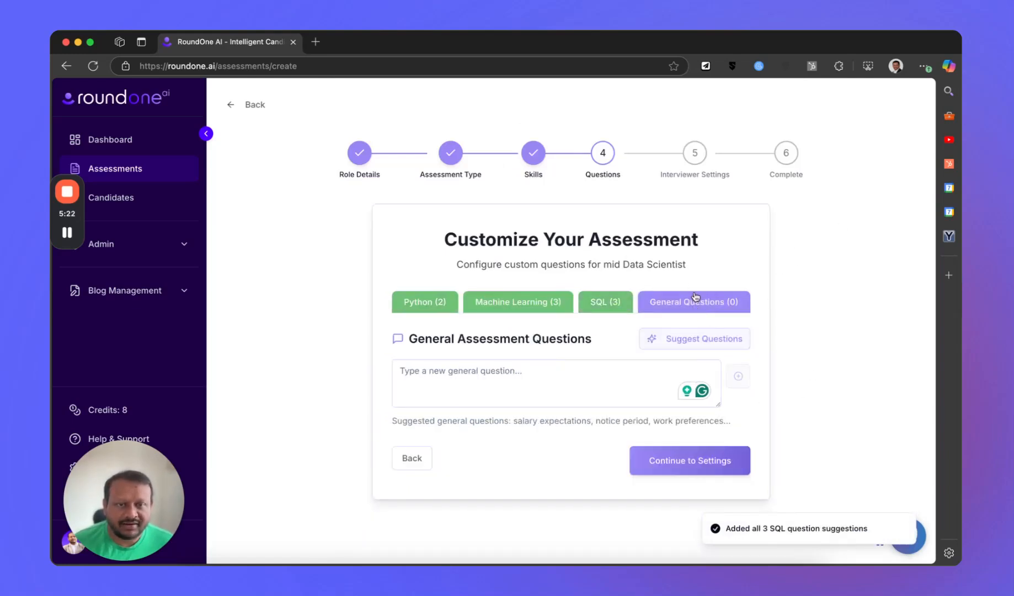
{"action": "left_click", "coordinate": [534, 376]}
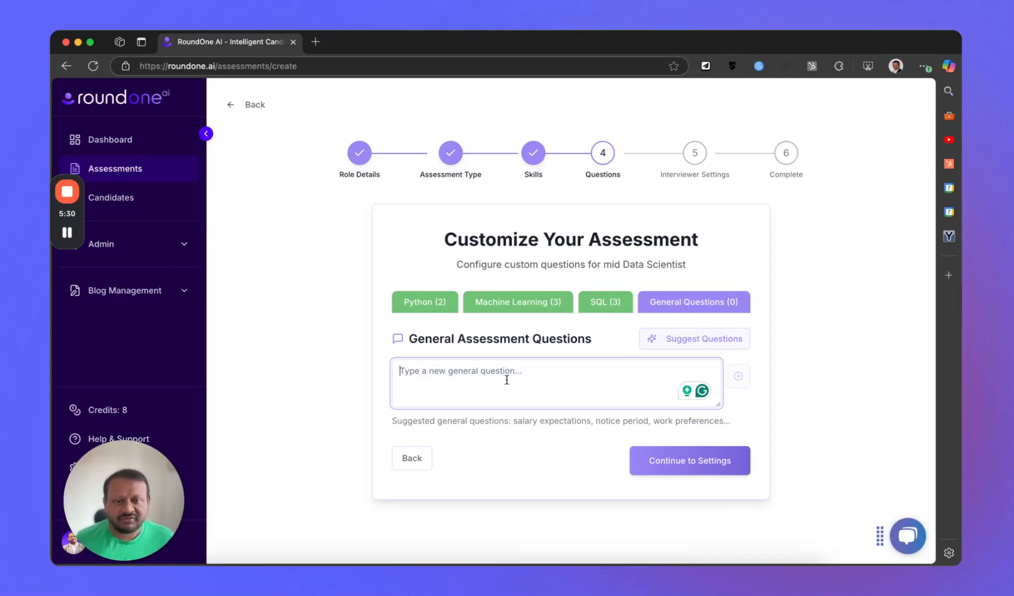
{"action": "type", "text": "W"}
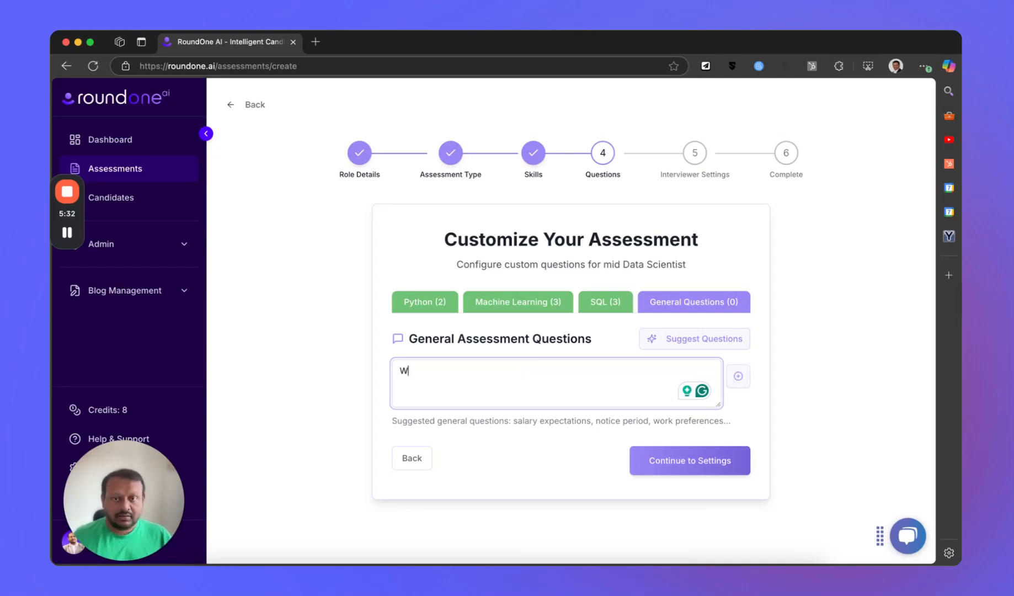
{"action": "type", "text": "hat is your salary expectations"}
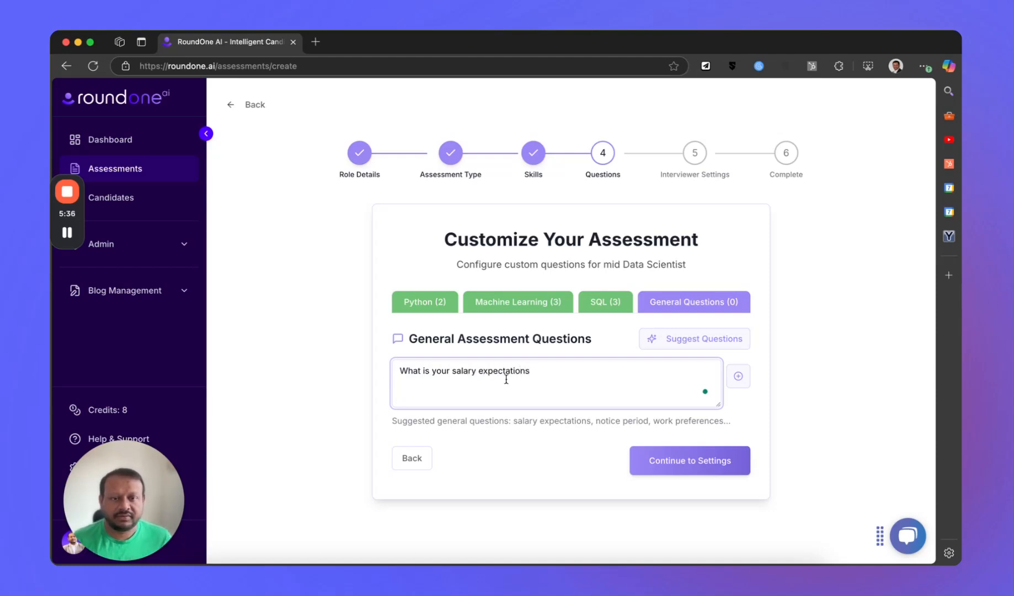
{"action": "left_click", "coordinate": [738, 377]}
- Add the general question "What is your notice period" and continue to the interviewer settings
{"action": "left_click", "coordinate": [489, 426]}
{"action": "type", "text": "What is your notice period"}
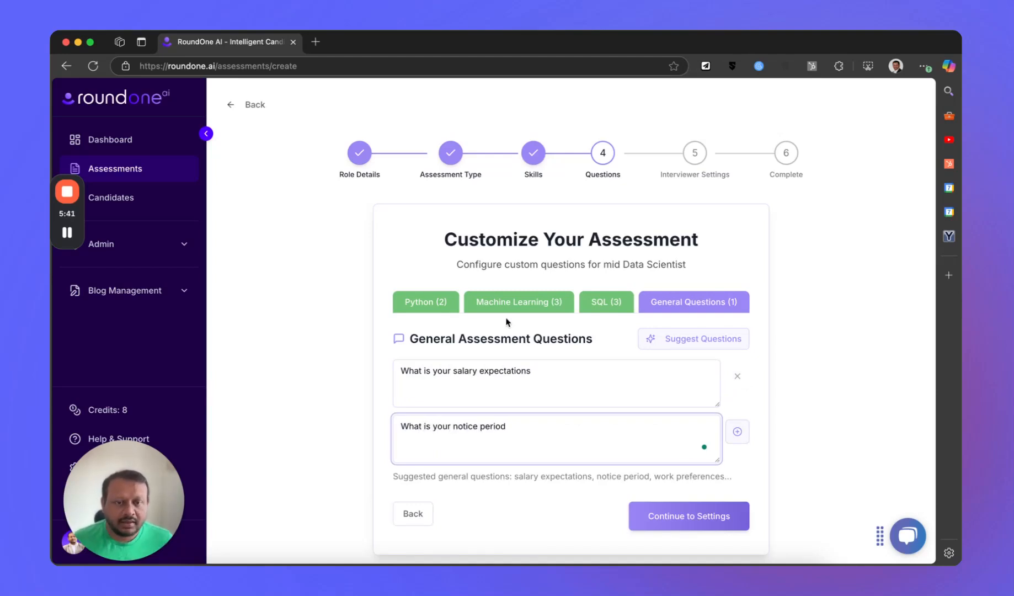
{"action": "left_click", "coordinate": [737, 432]}
{"action": "scroll", "coordinate": [623, 424], "scroll_direction": "down", "scroll_amount": 2}
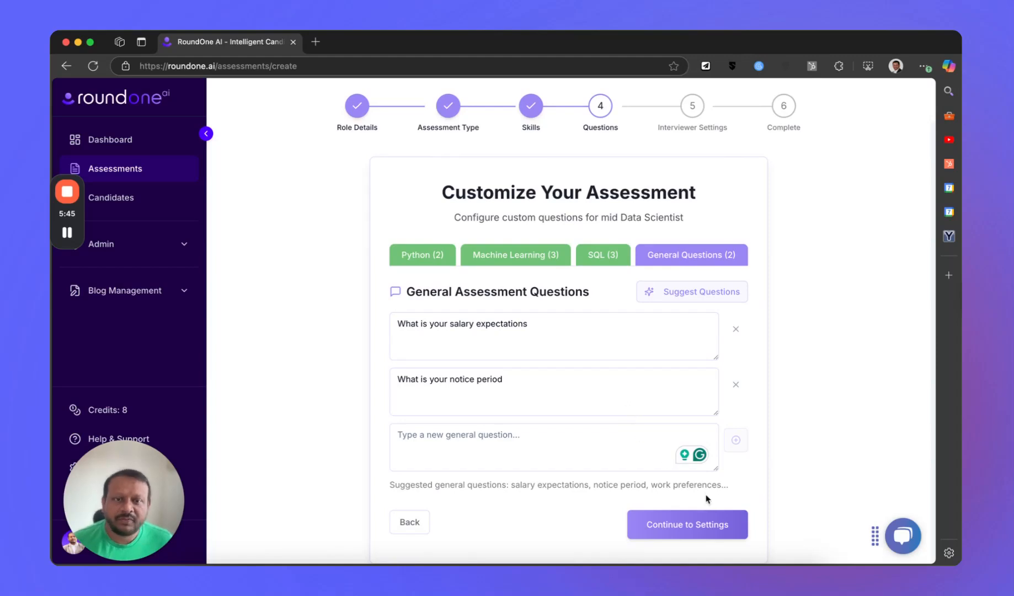
{"action": "left_click", "coordinate": [703, 532]}
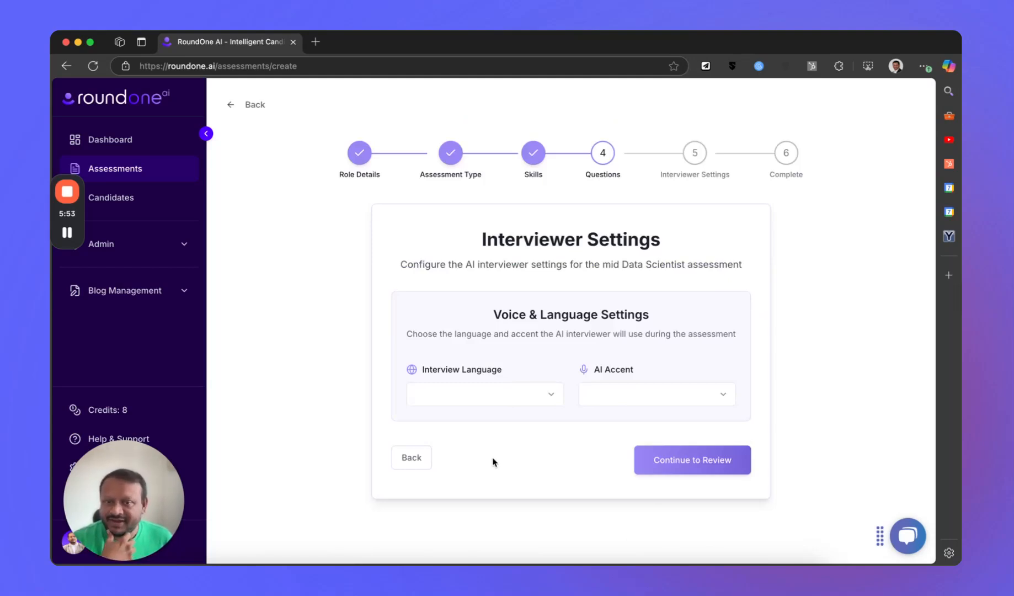
- Set the interview language to English and the AI accent to British, and continue to the review
{"action": "left_click", "coordinate": [497, 397]}
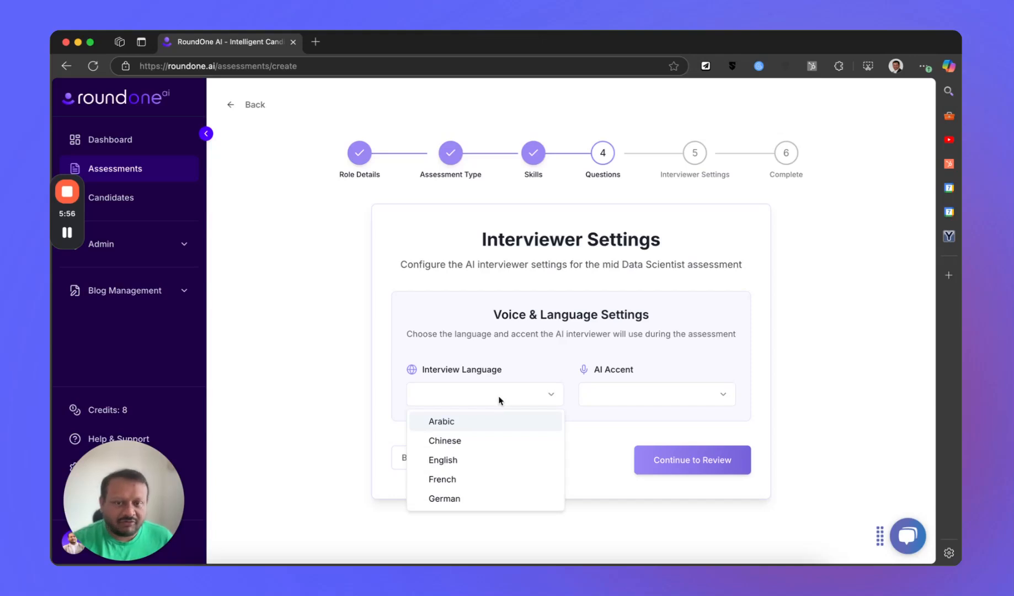
{"action": "left_click", "coordinate": [488, 460]}
{"action": "left_click", "coordinate": [649, 396]}
{"action": "left_click", "coordinate": [606, 458]}
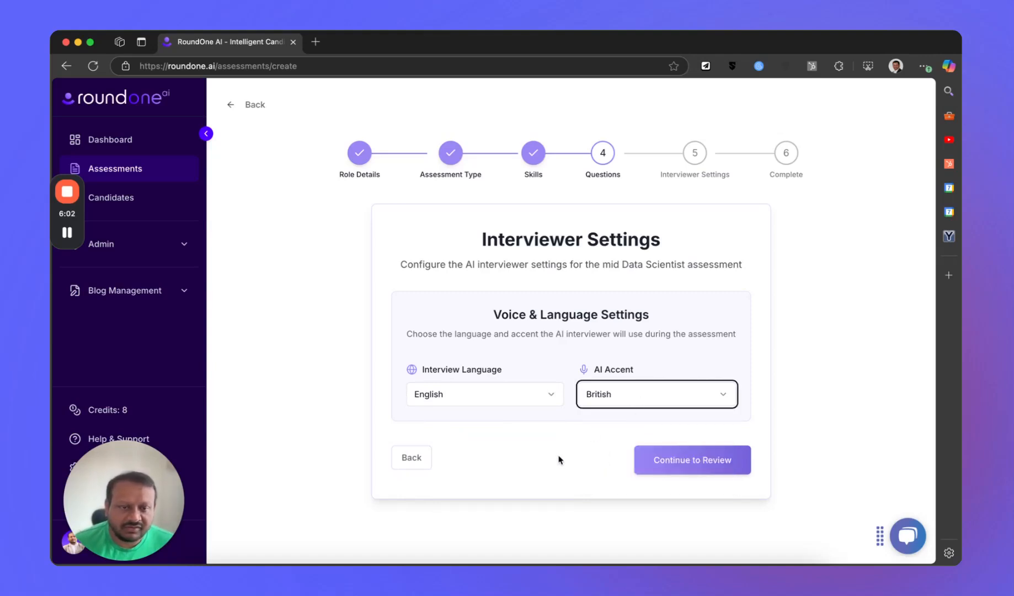
{"action": "left_click", "coordinate": [725, 466]}
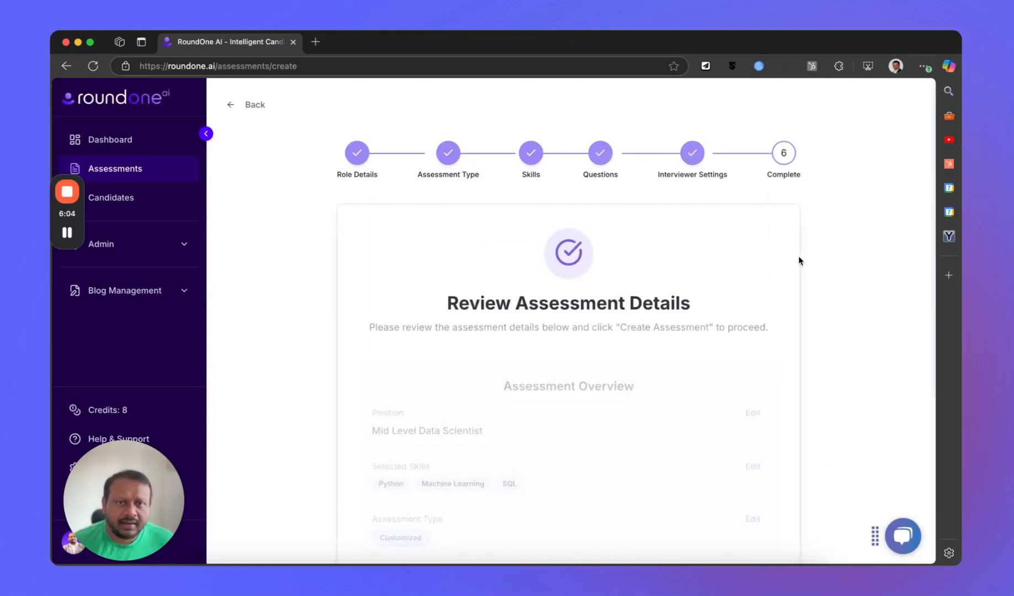
- Create the reviewed Data Scientist assessment and look over its overview
{"action": "scroll", "coordinate": [594, 335], "scroll_direction": "down", "scroll_amount": 3}
{"action": "scroll", "coordinate": [594, 334], "scroll_direction": "down", "scroll_amount": 2}
{"action": "left_click", "coordinate": [582, 518]}
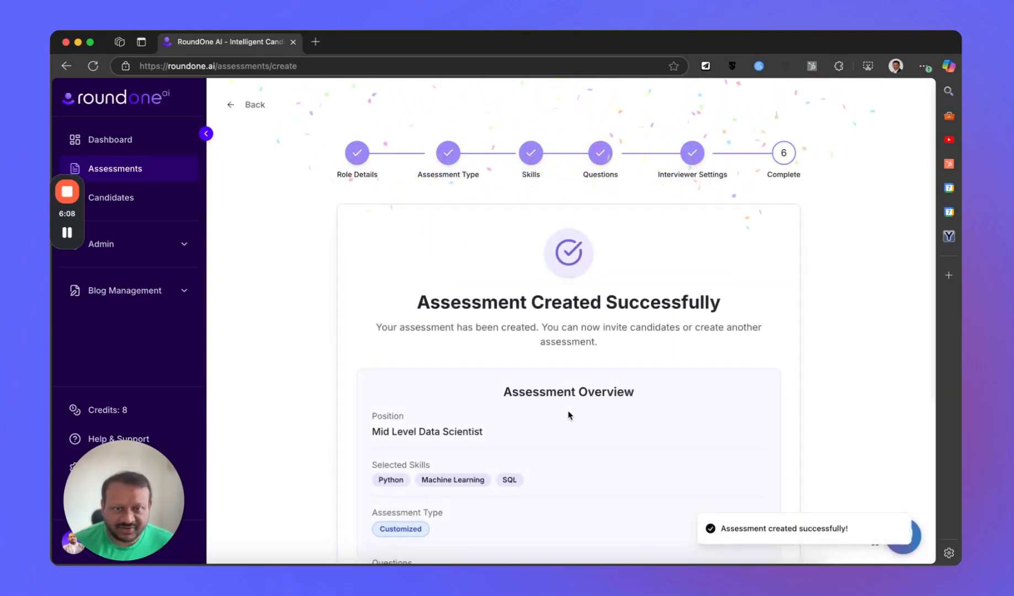
{"action": "scroll", "coordinate": [568, 415], "scroll_direction": "down", "scroll_amount": 5}
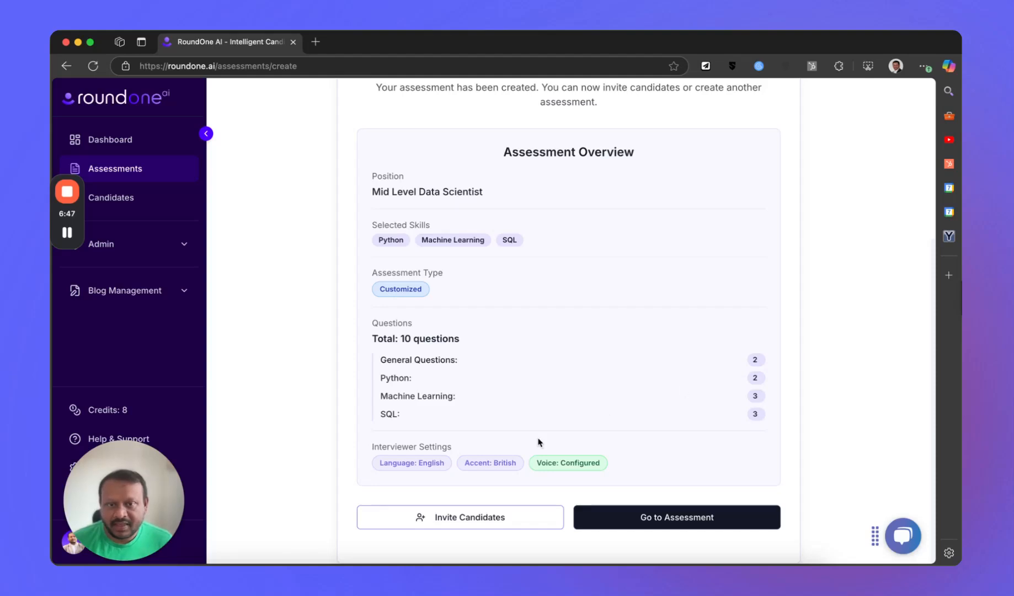
- Invite one candidate to the Data Scientist assessment by both email and phone call, entering the candidate's name, email and phone number
{"action": "left_click", "coordinate": [492, 520]}
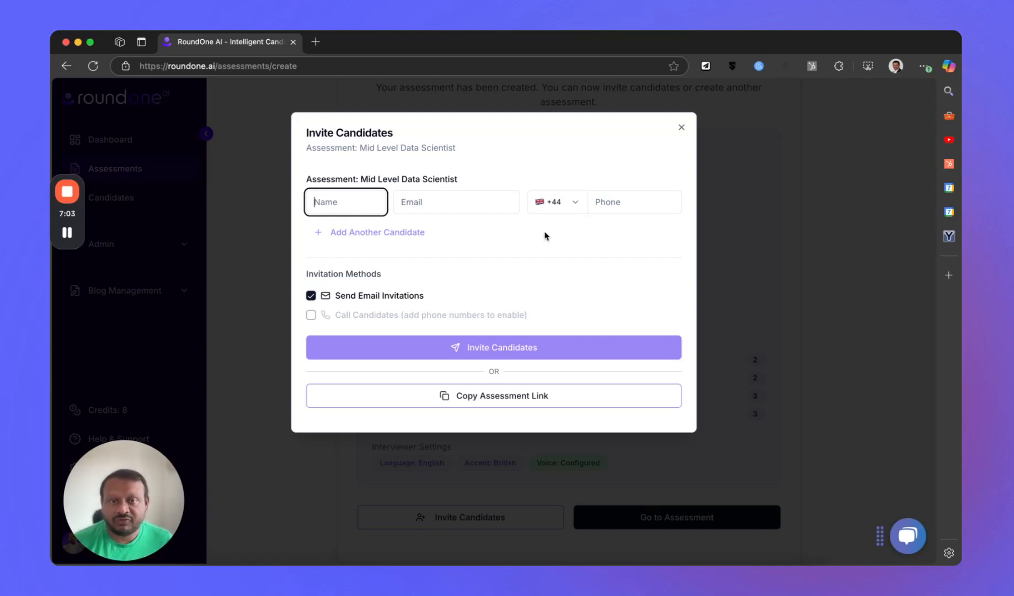
{"action": "left_click", "coordinate": [610, 200]}
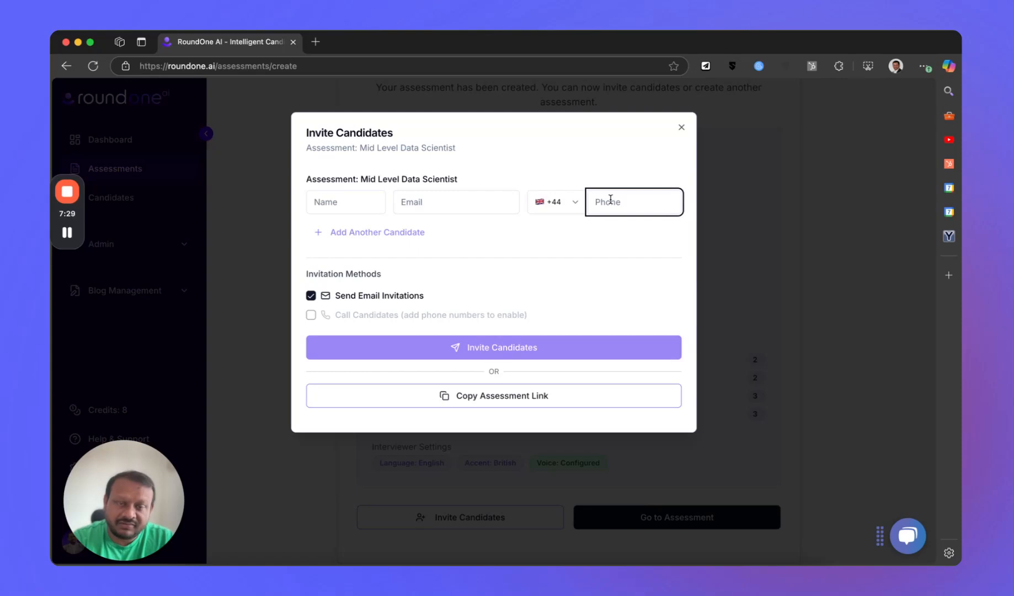
{"action": "left_click", "coordinate": [366, 197]}
{"action": "type", "text": "Mayur"}
{"action": "key", "text": "Tab"}
{"action": "key", "text": "Tab"}
{"action": "key", "text": "Tab"}
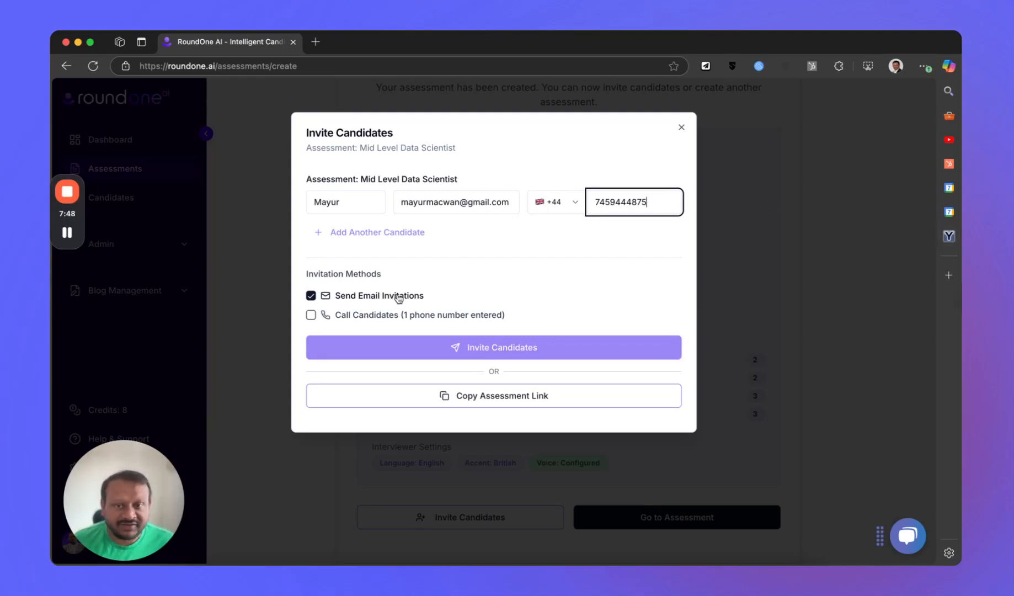
{"action": "left_click", "coordinate": [311, 315]}
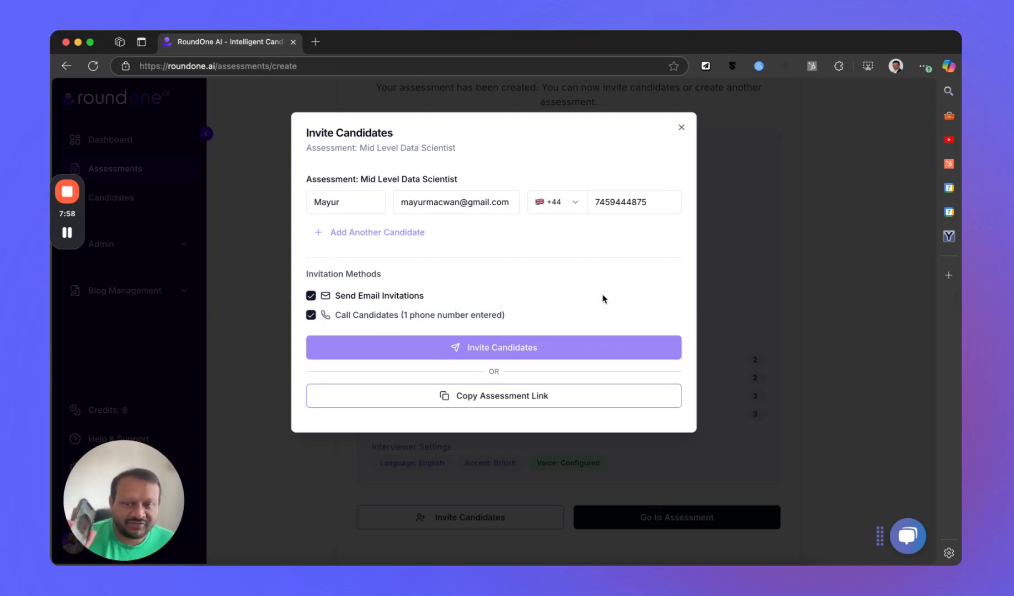
{"action": "left_click", "coordinate": [591, 353]}
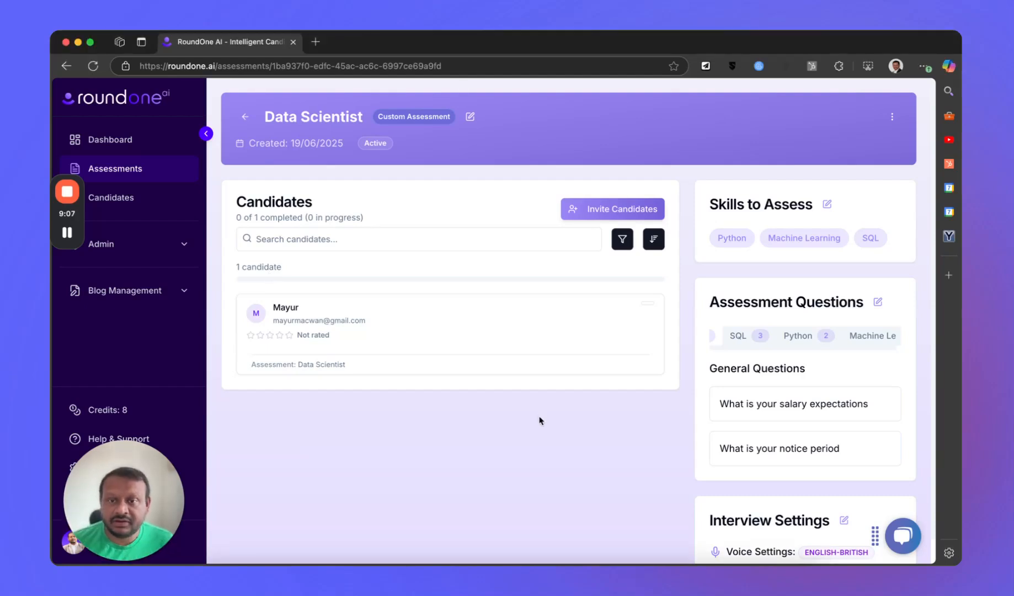
- Check the invited candidate's details and call status, reload the assessment page, and check them again
{"action": "left_click", "coordinate": [558, 329]}
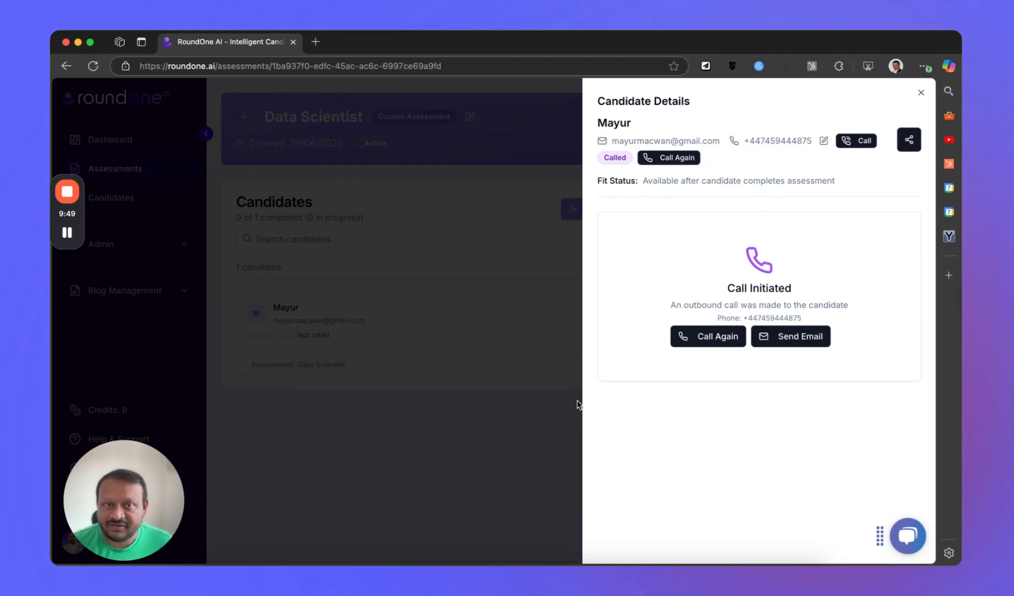
{"action": "left_click", "coordinate": [510, 457]}
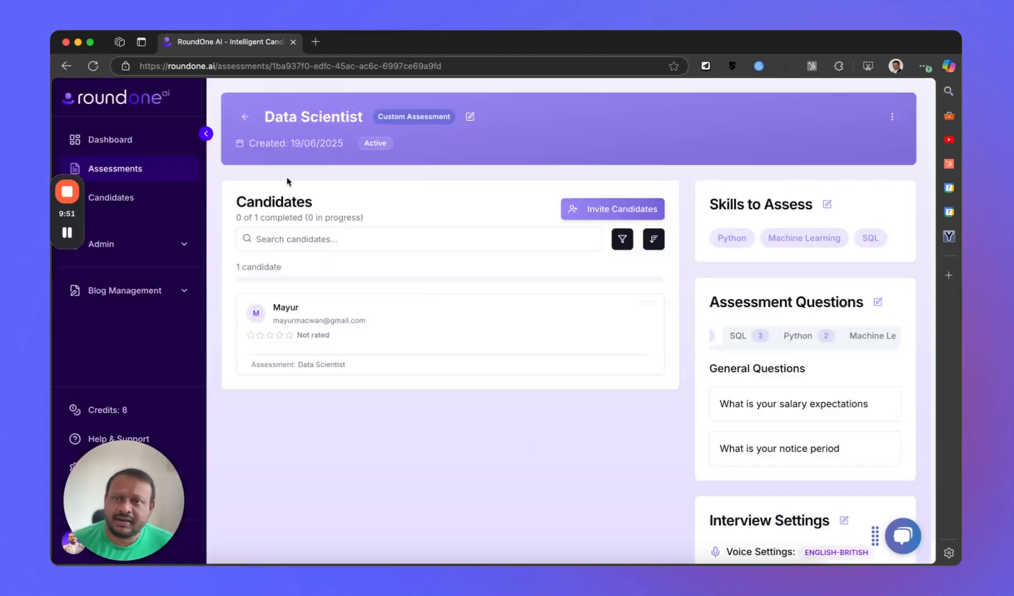
{"action": "left_click", "coordinate": [94, 67]}
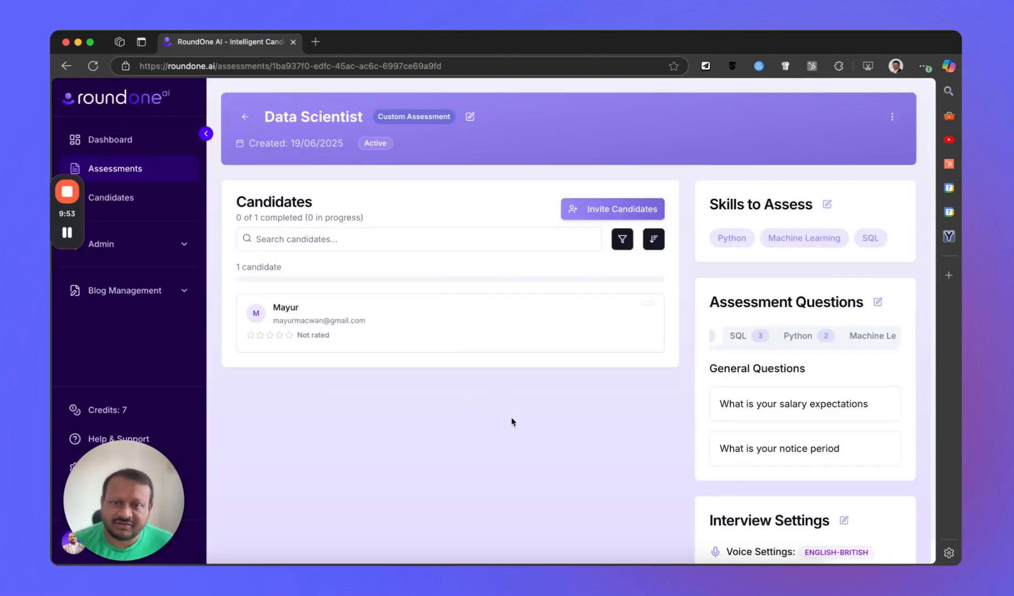
{"action": "left_click", "coordinate": [530, 333]}
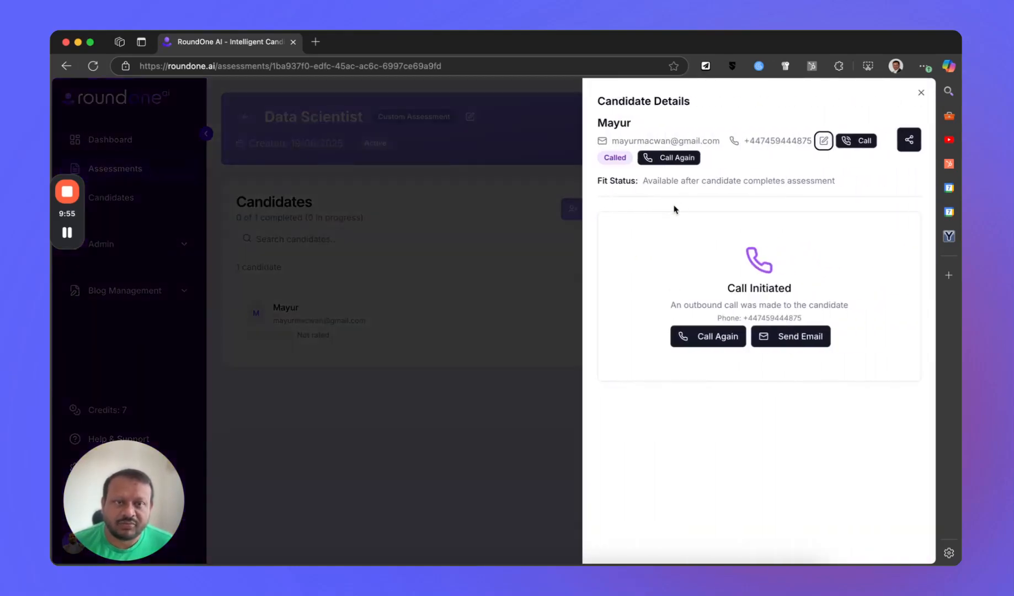
{"action": "left_click", "coordinate": [386, 513]}
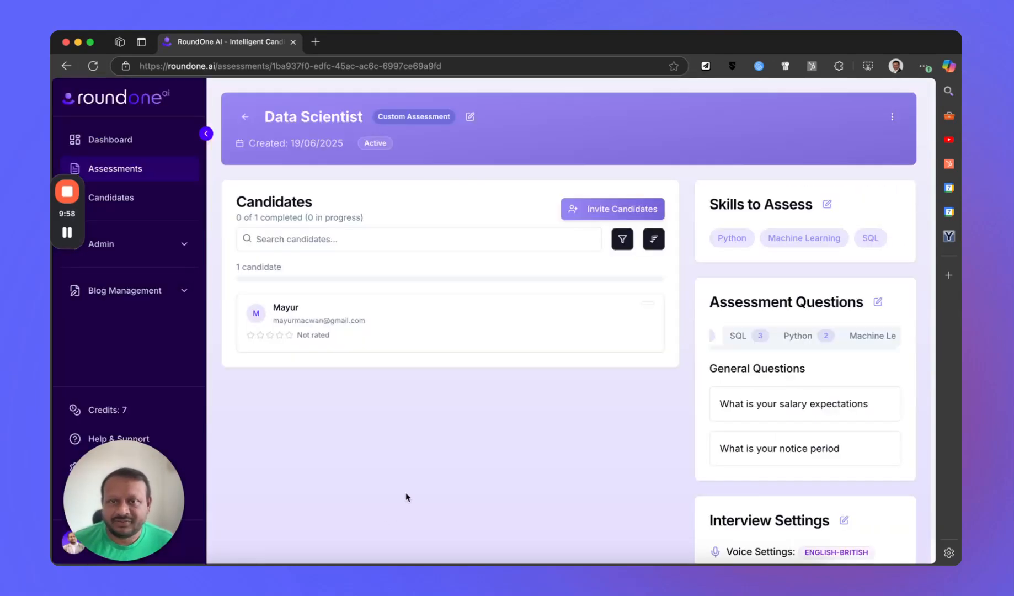